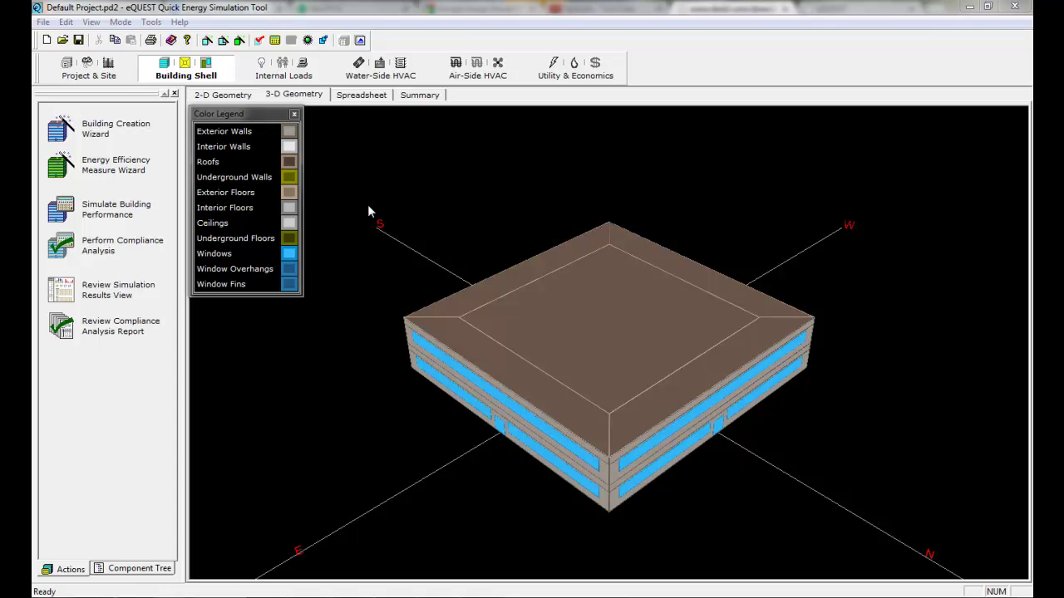
- Show the project's Component Tree and select the Hourly Reports and Hourly Report Blocks folders
left_click(88, 67)
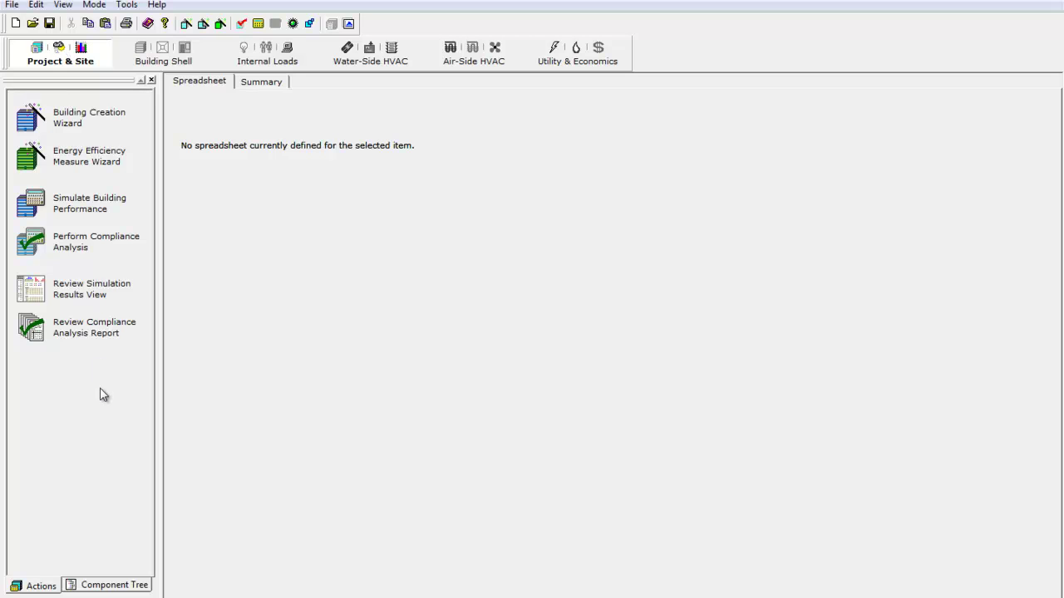
left_click(100, 589)
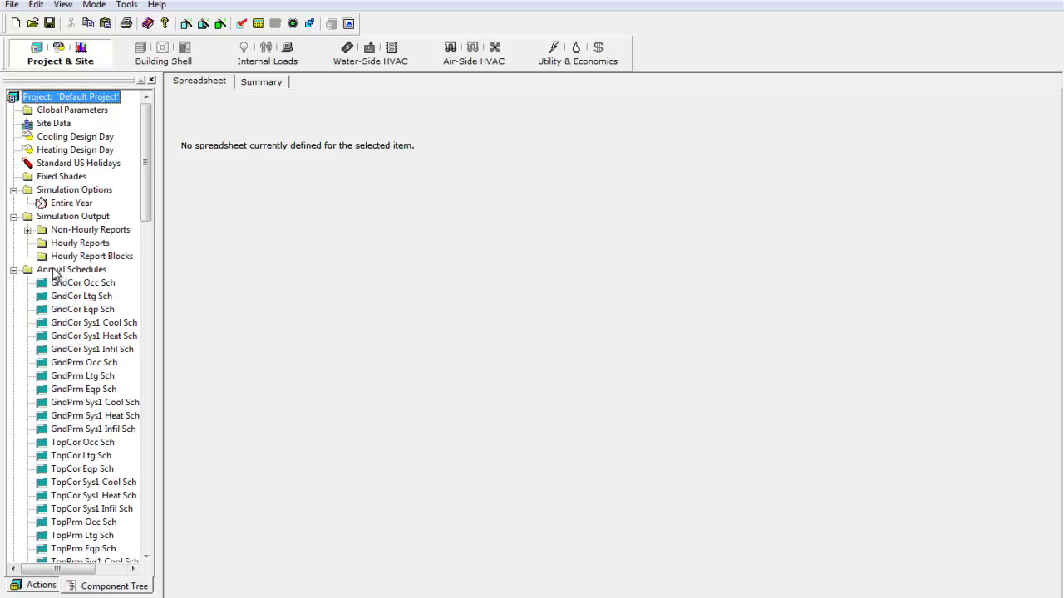
left_click(59, 246)
left_click(57, 258)
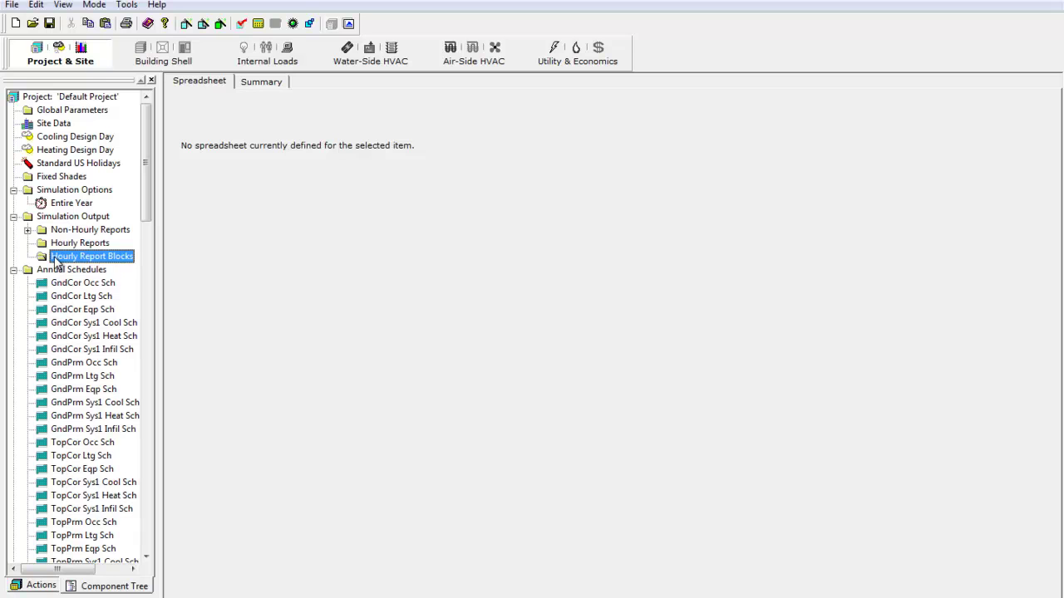
- Try Create Hourly Report on the Project root, dismiss the error, and switch to Detailed Data Edit mode
left_click(53, 98)
right_click(54, 99)
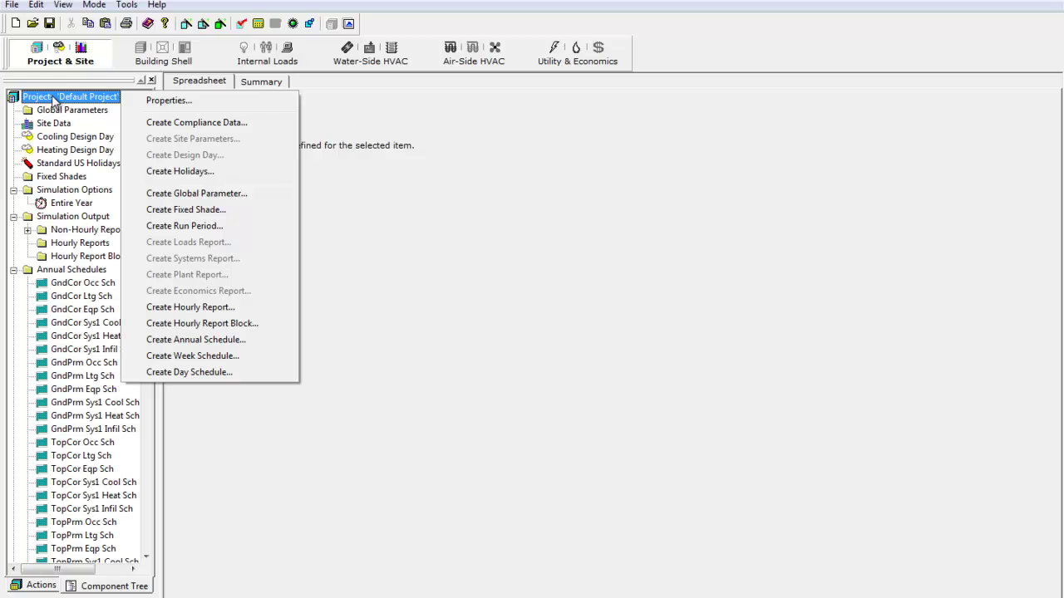
left_click(218, 308)
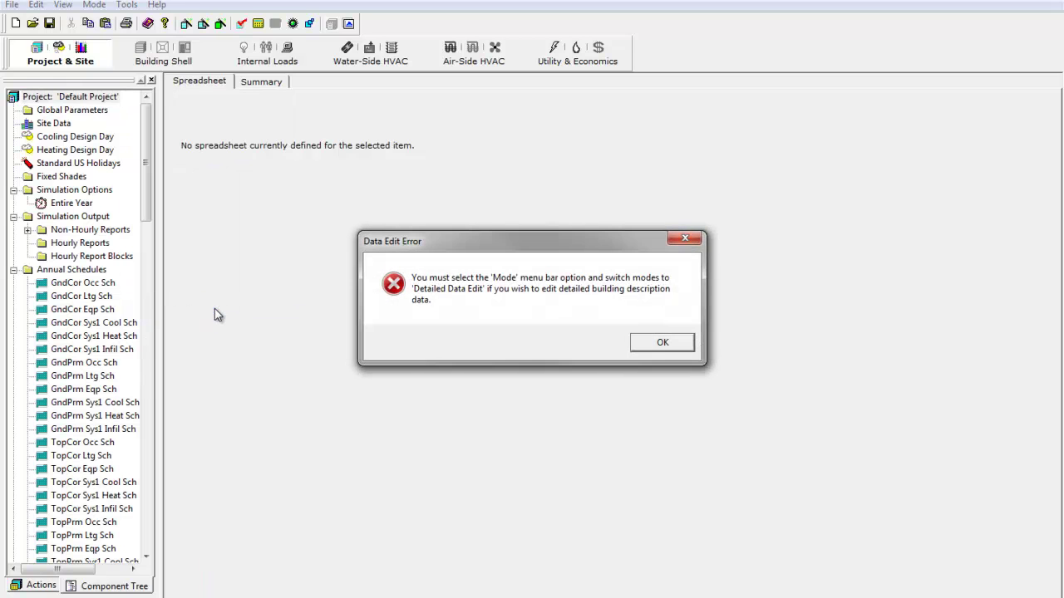
left_click(663, 344)
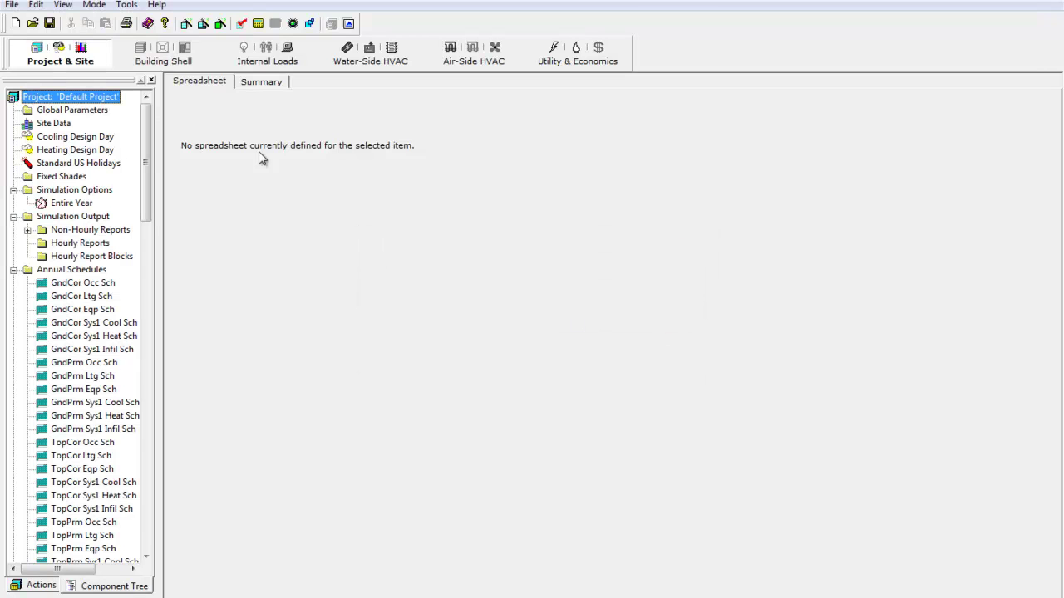
left_click(91, 5)
left_click(92, 58)
- Create a new hourly report from the Project root, keeping the default name 'Hourly Report 1'
right_click(65, 100)
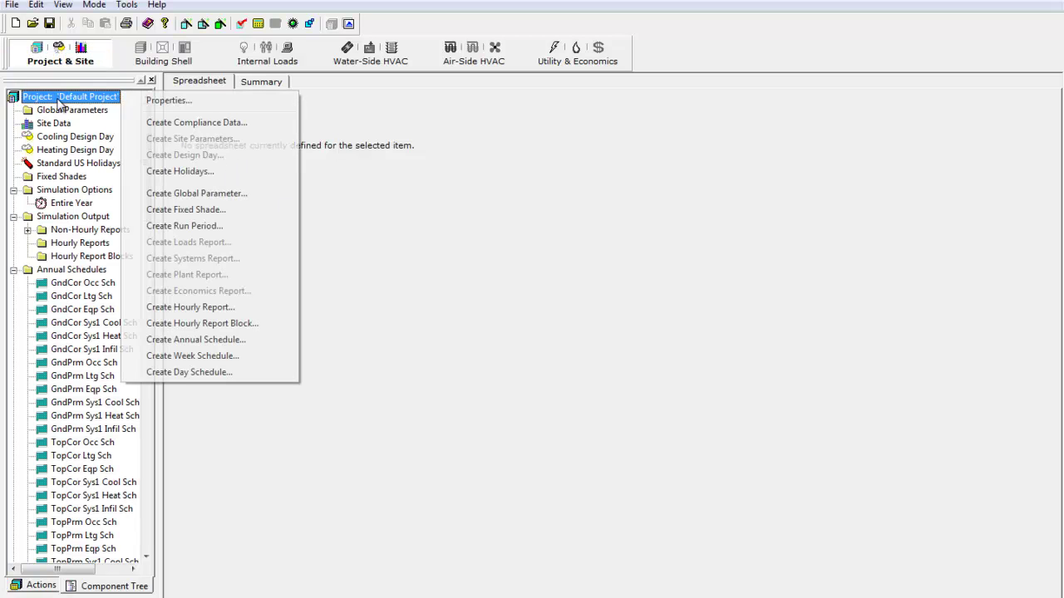
left_click(233, 307)
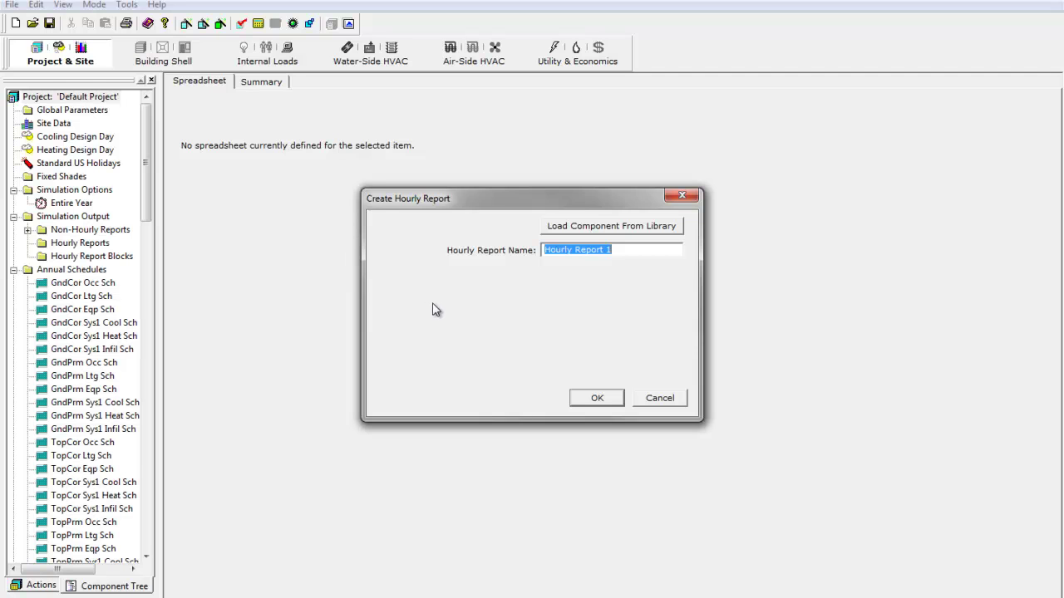
left_click(596, 403)
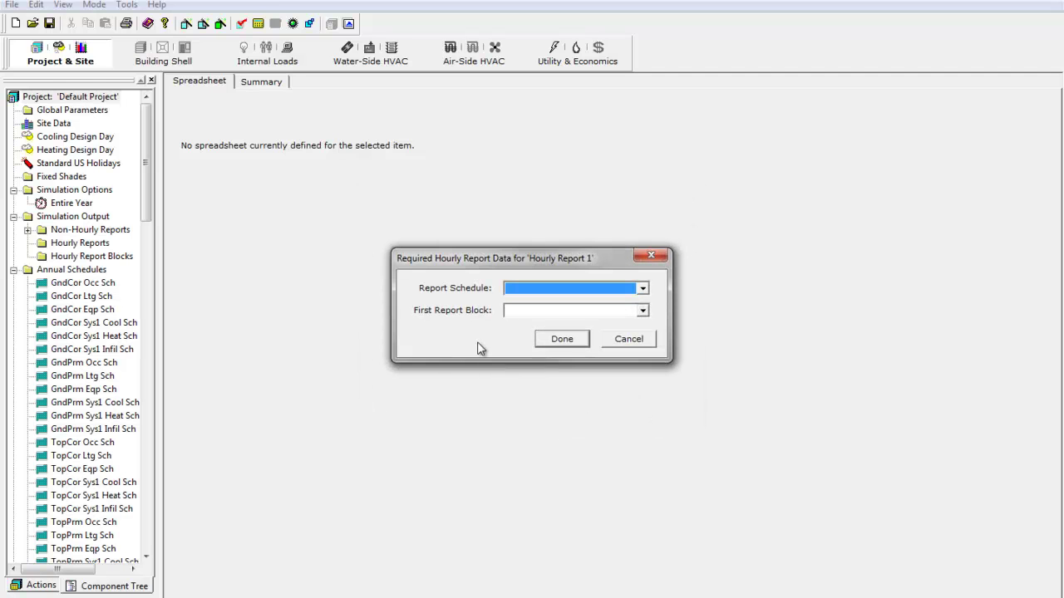
- Choose the report schedule from the library under the Hourly Reports category
left_click(642, 289)
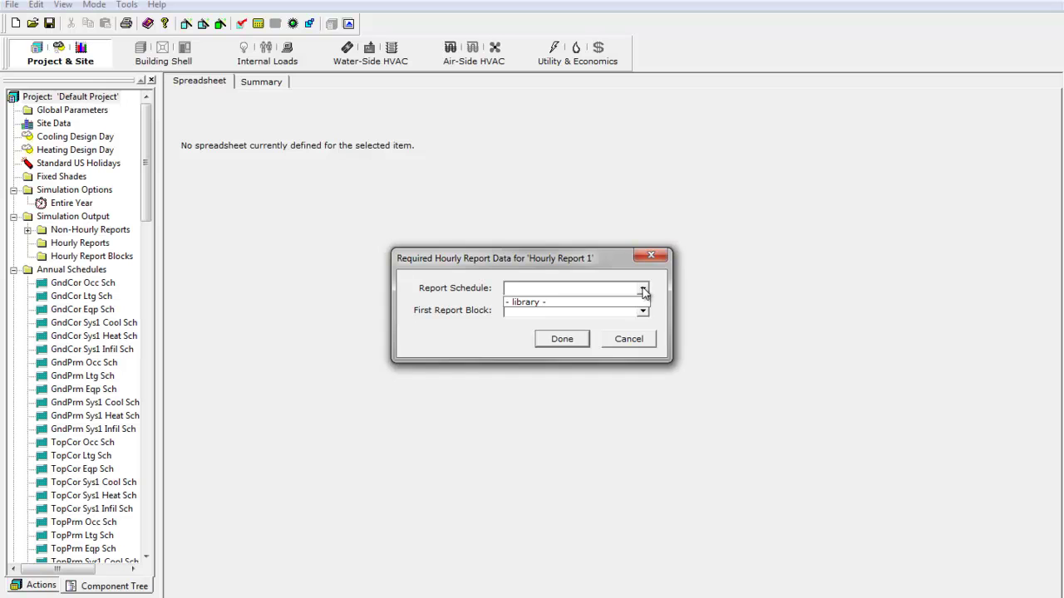
left_click(616, 305)
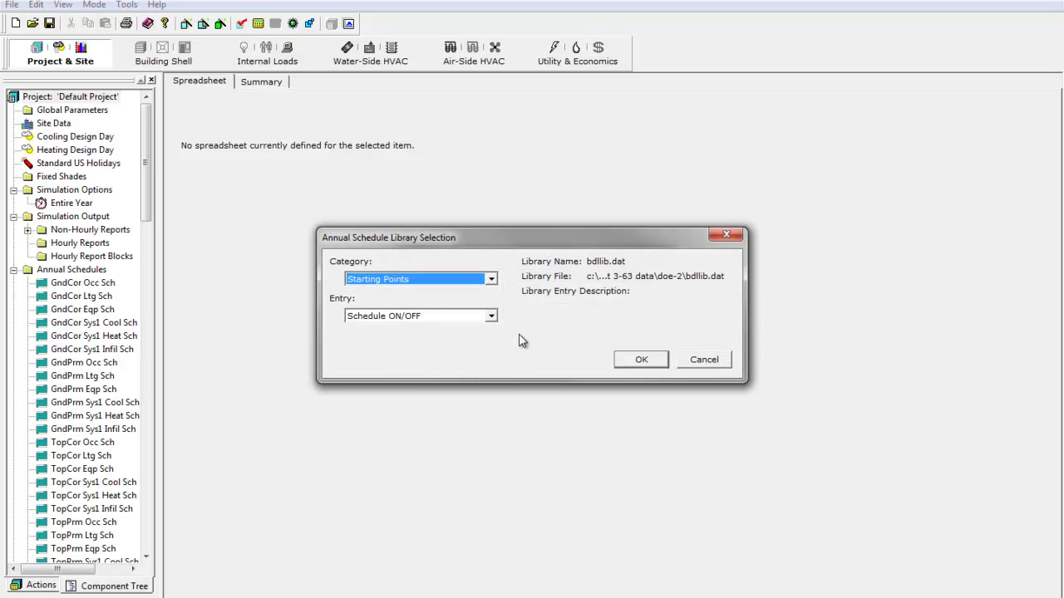
left_click(492, 279)
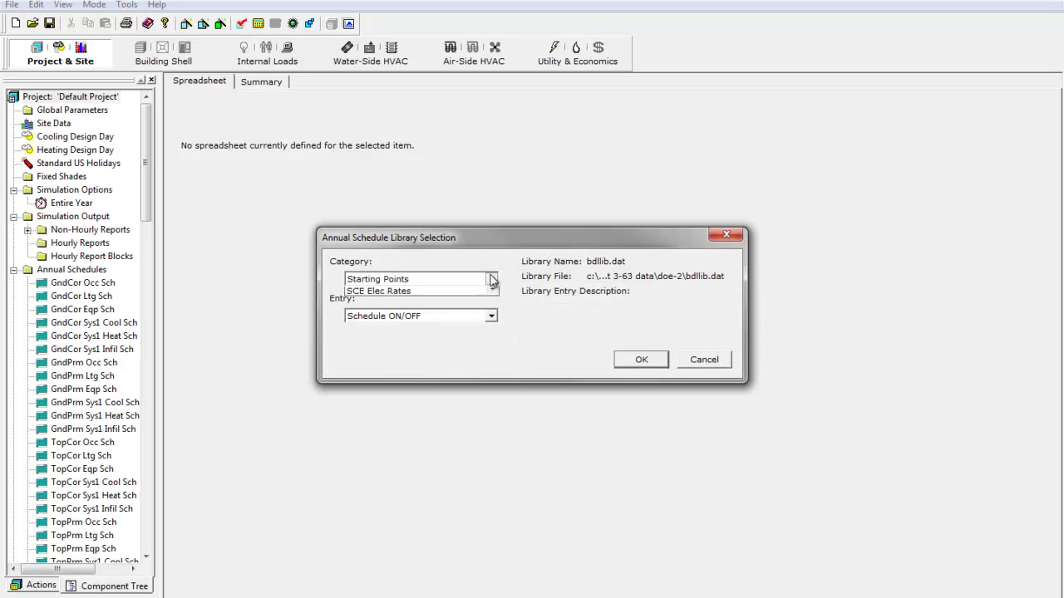
scroll(496, 306, "up", 1)
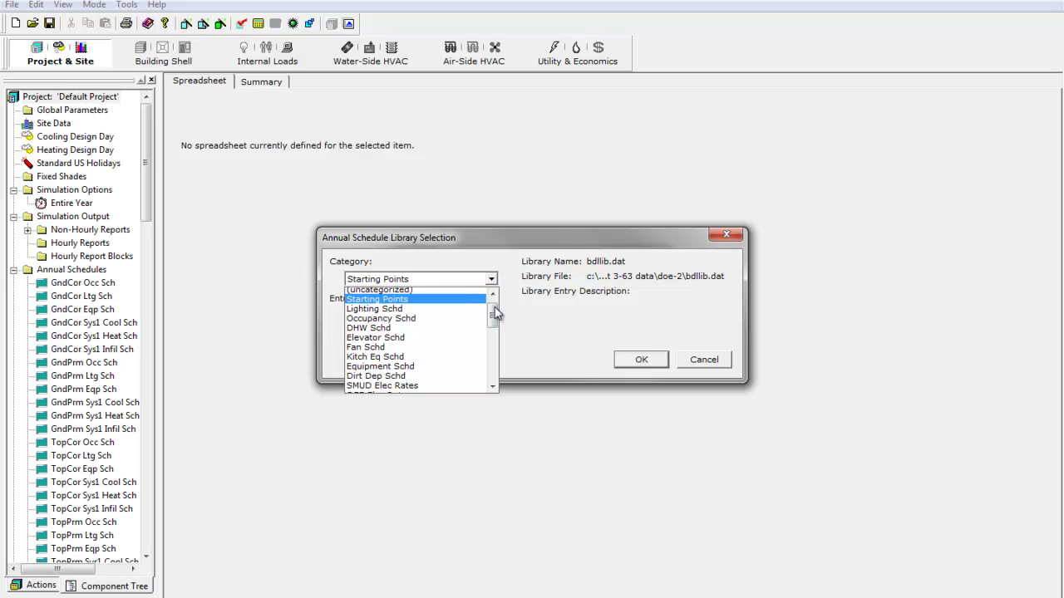
left_click_drag(497, 306, 494, 369)
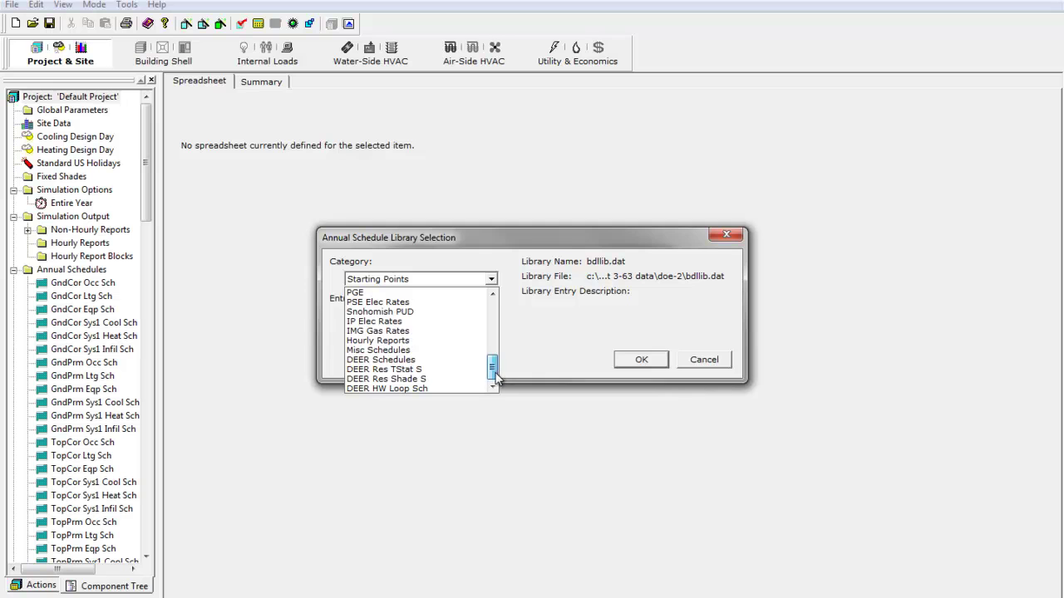
left_click(409, 340)
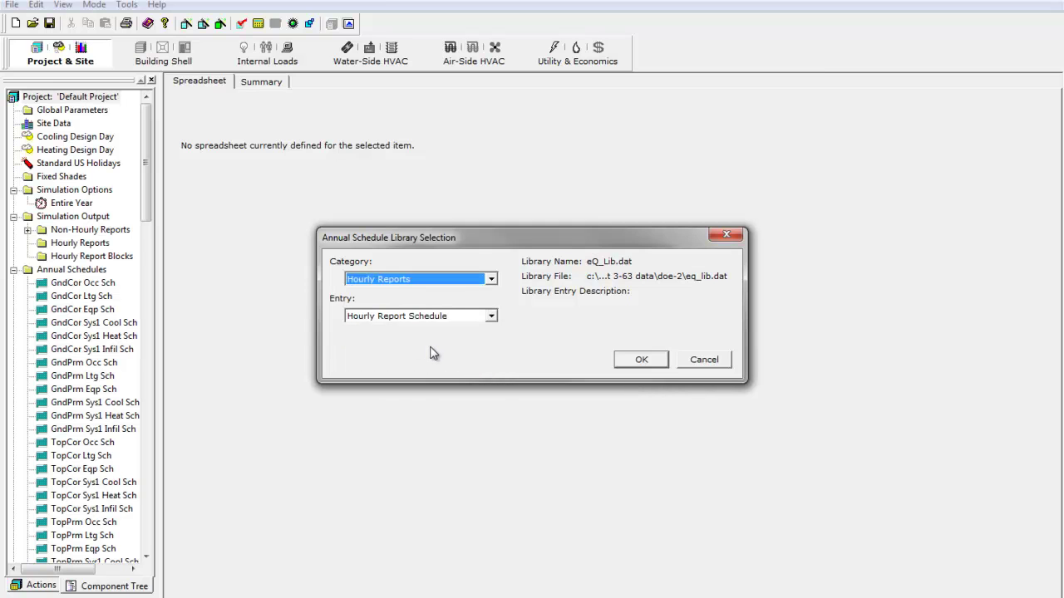
- Confirm Hourly Report Schedule, assign EM1 Hourly Report Block as the first block, and finish the report
left_click(650, 361)
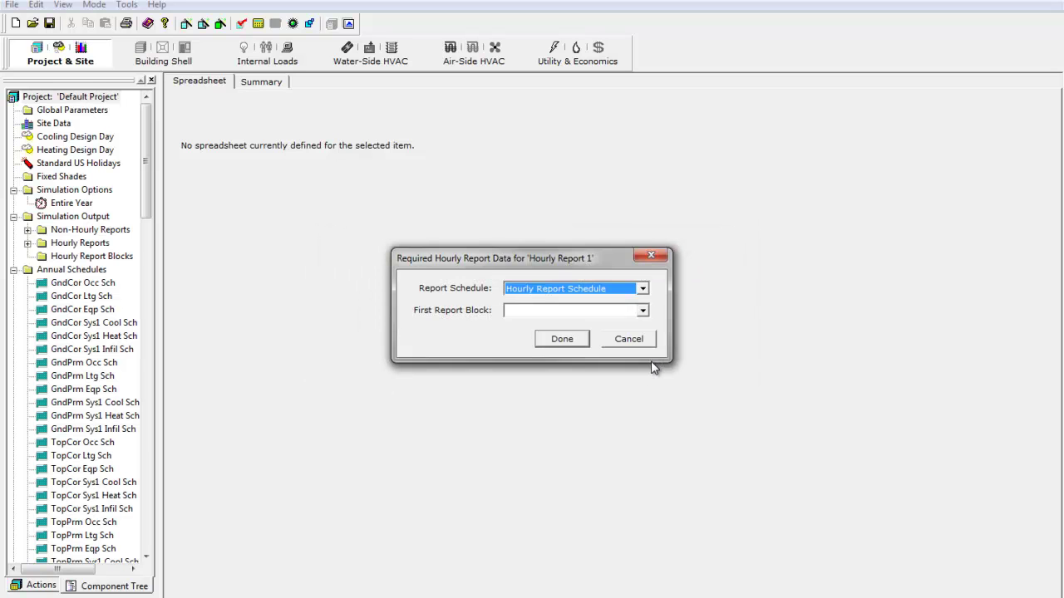
left_click(642, 311)
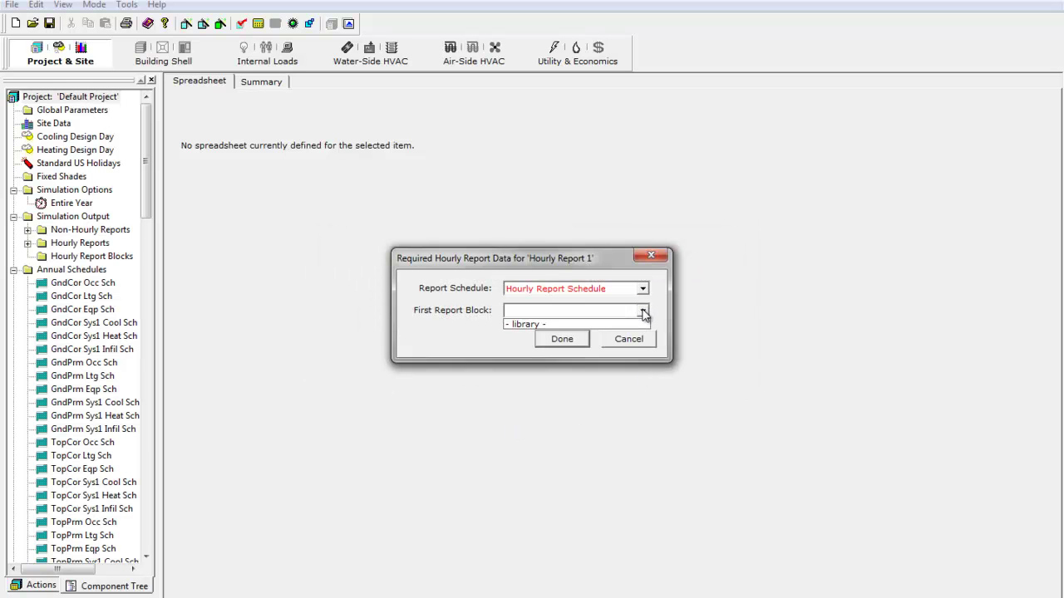
left_click(530, 325)
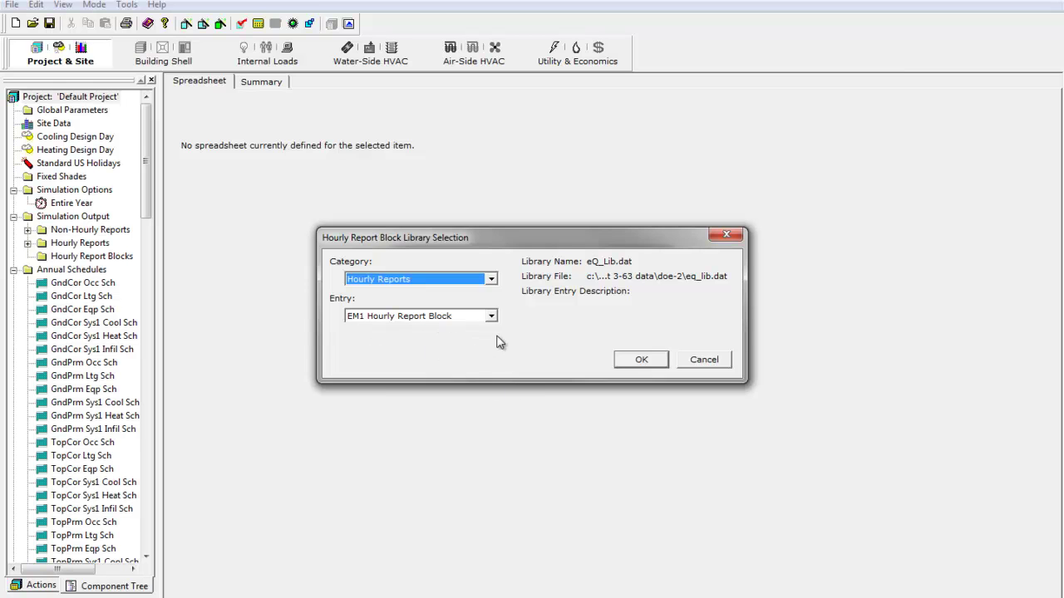
left_click(642, 360)
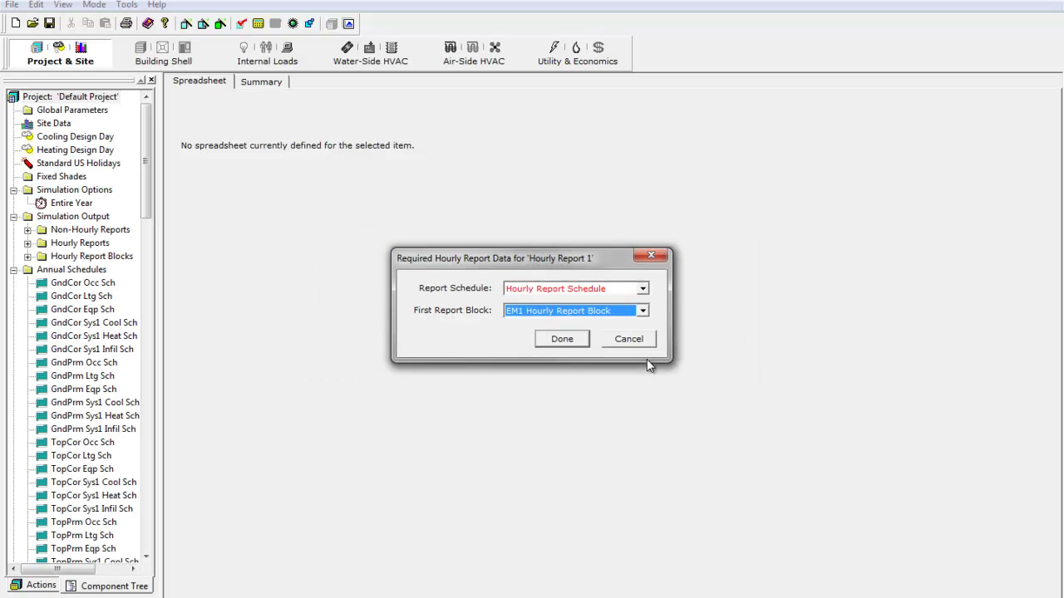
left_click(560, 342)
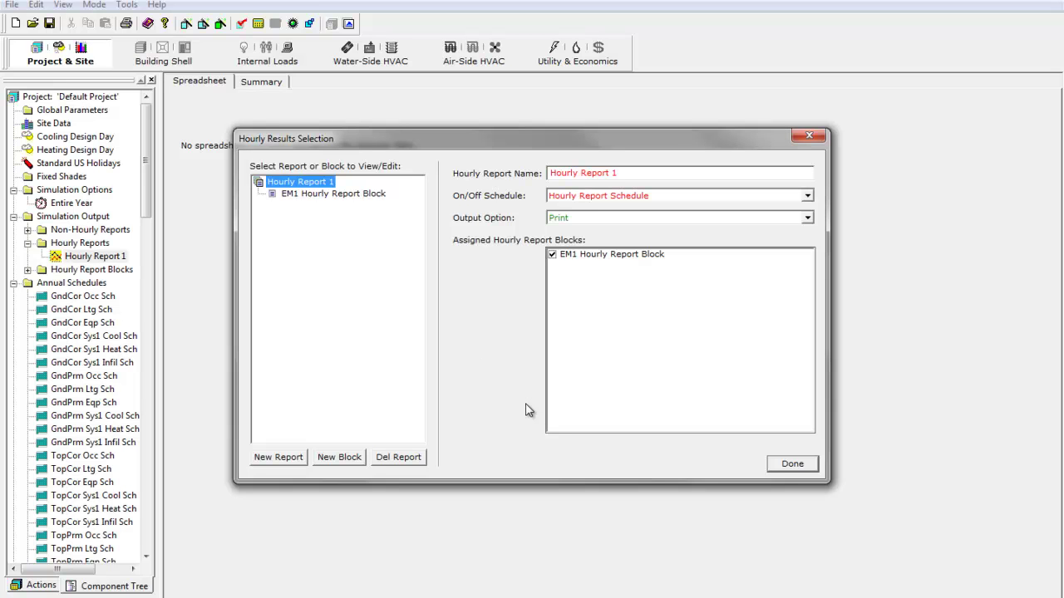
- Set the EM1 Hourly Report Block's building component to electric meter EM1 and confirm its end-use series
left_click(304, 196)
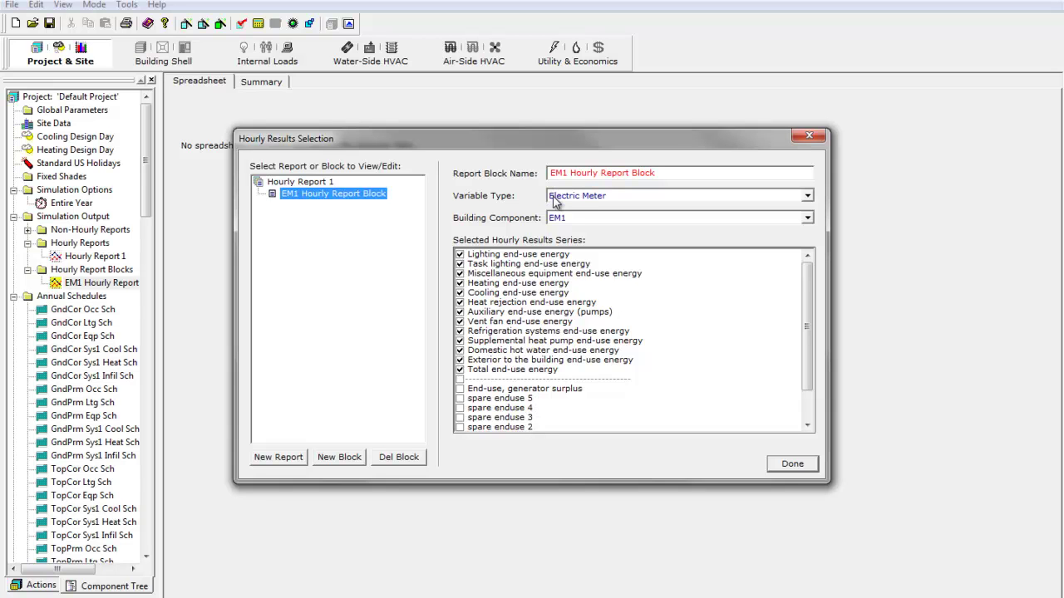
left_click(807, 217)
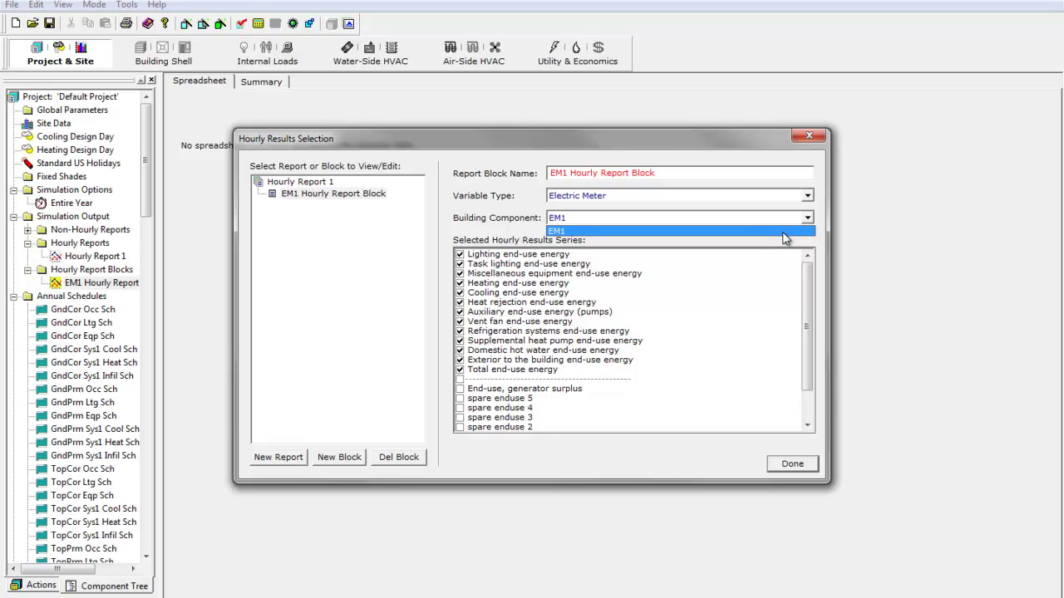
left_click(781, 231)
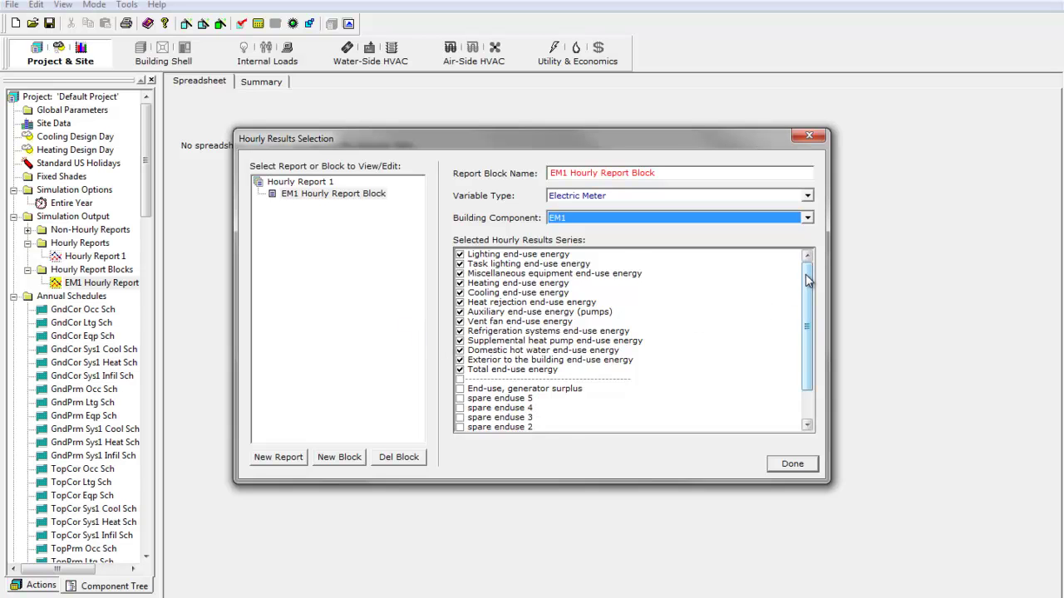
left_click_drag(807, 280, 811, 330)
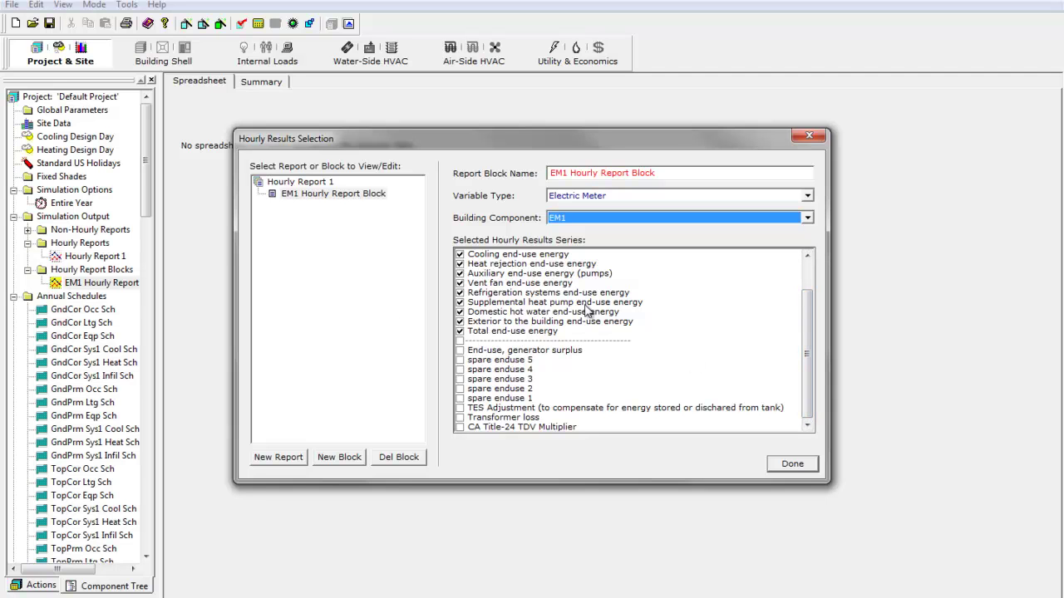
left_click(793, 464)
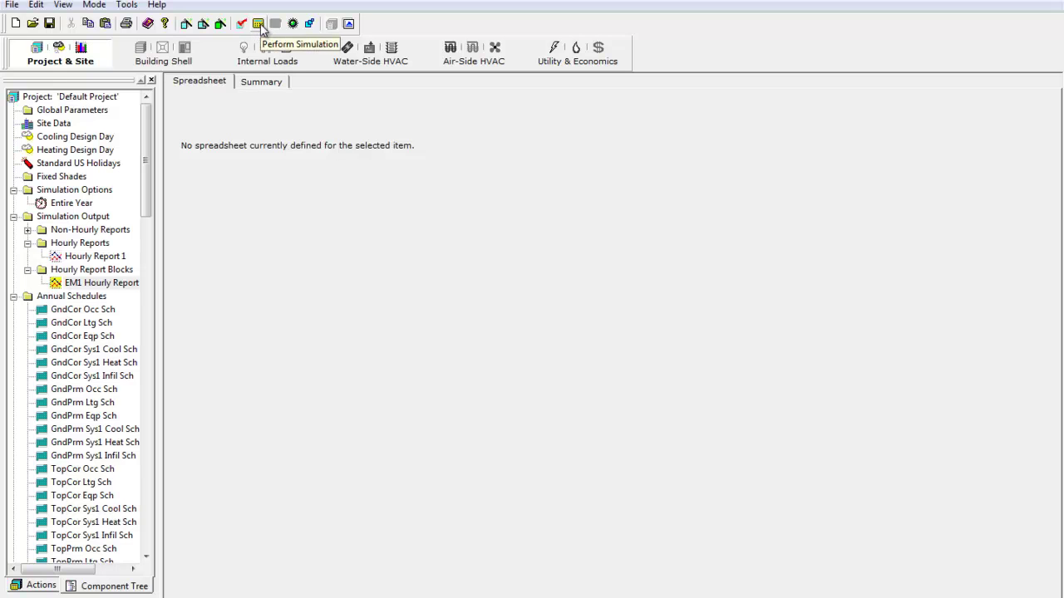
- Save the project and run the annual simulation
left_click(259, 25)
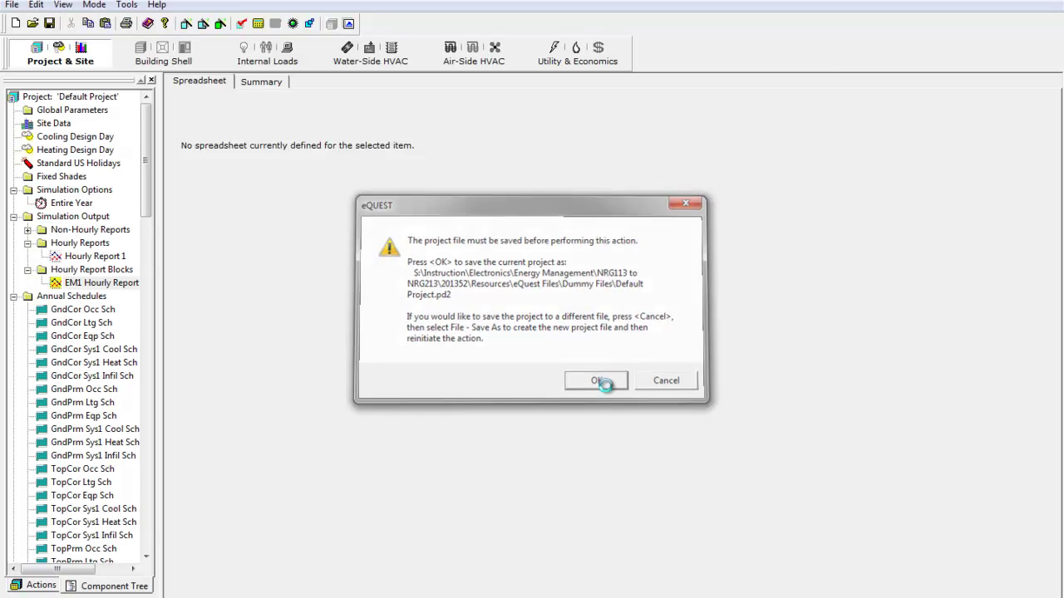
left_click(605, 386)
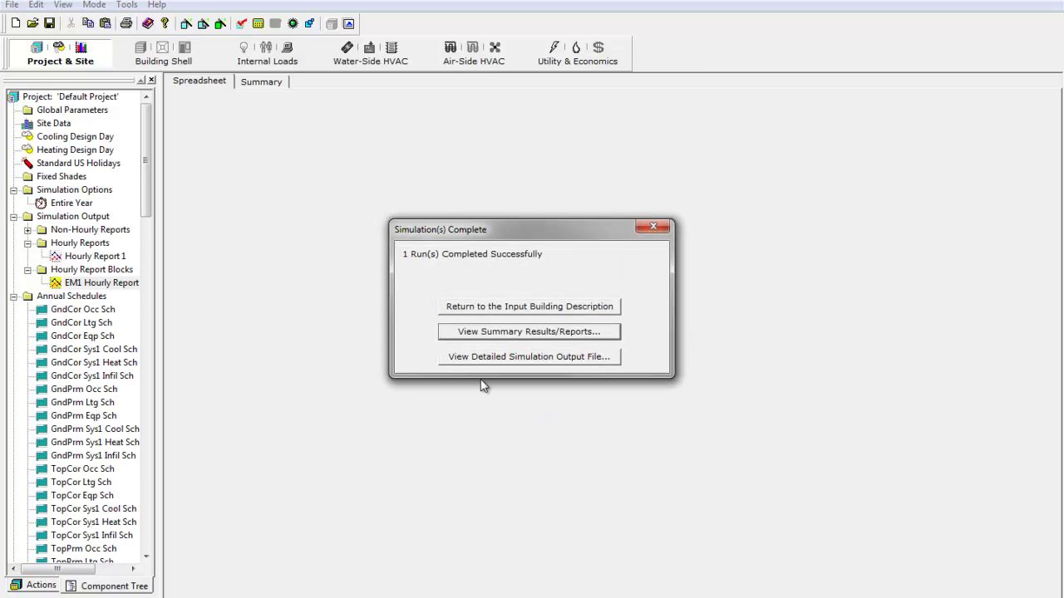
- Open the Baseline Design run's detailed simulation output in D2SimViewer
left_click(492, 359)
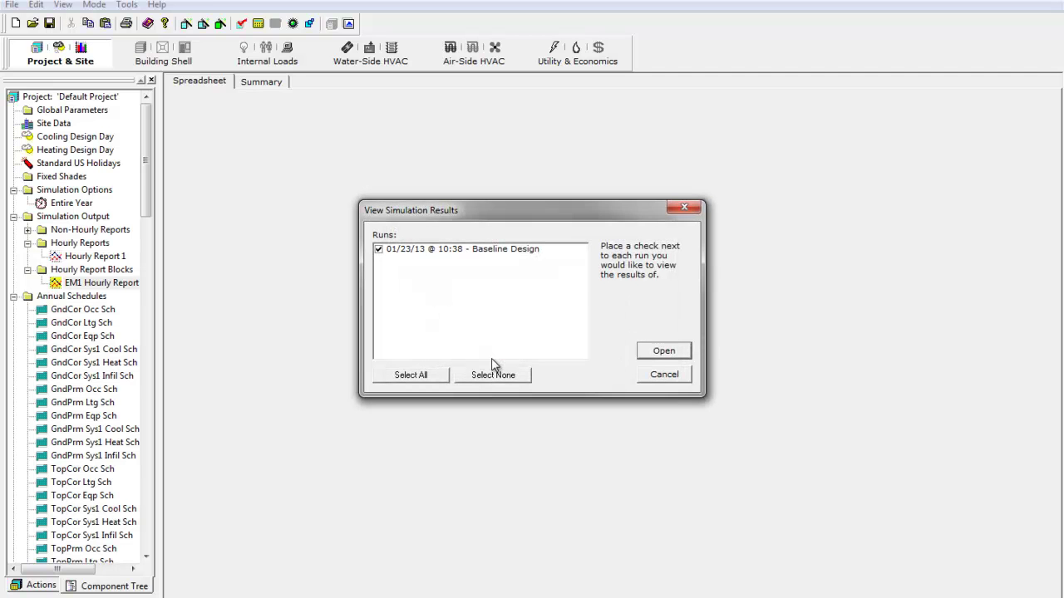
left_click(514, 255)
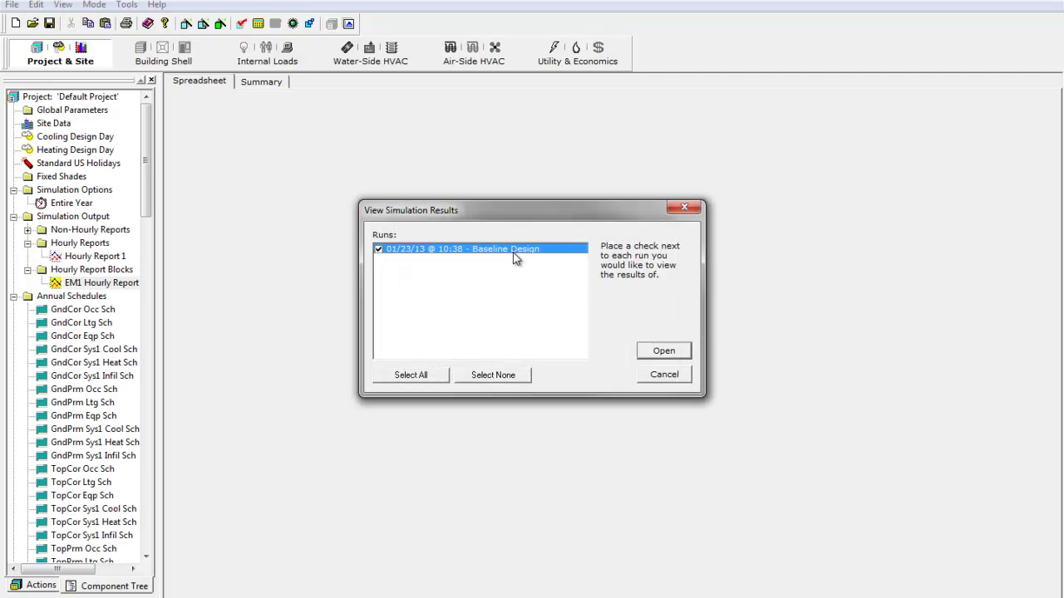
left_click(667, 354)
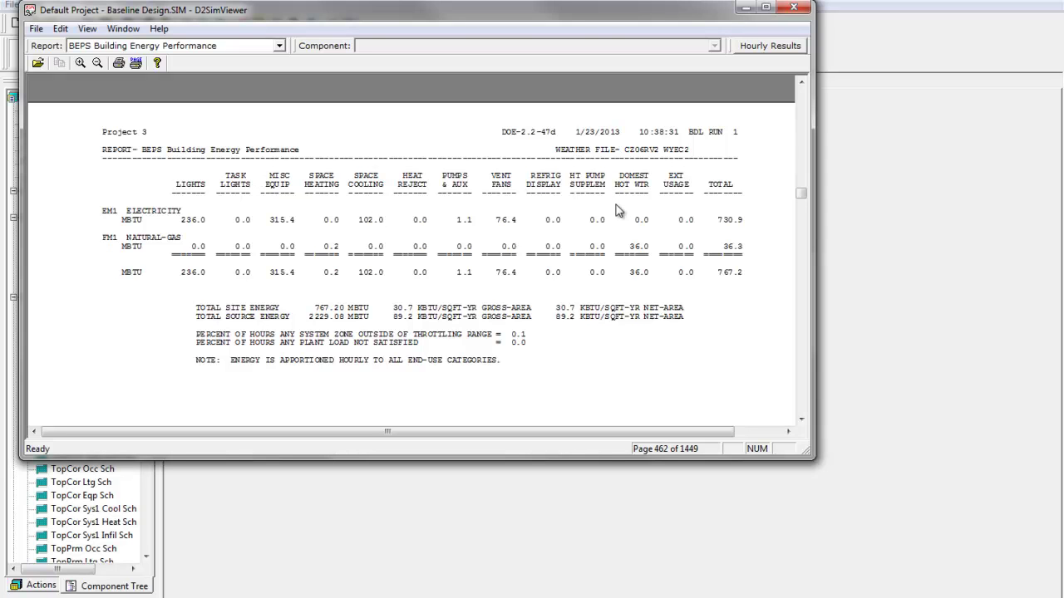
- Open the hourly results CSV in Excel, widen column E, and scroll to the December 31 last row
left_click(772, 48)
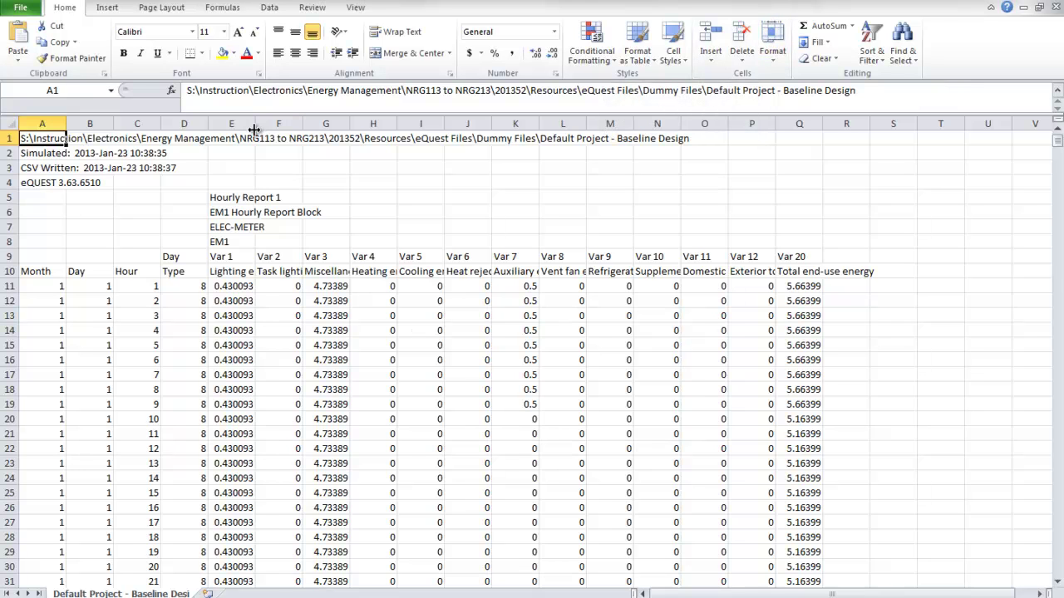
left_click_drag(255, 125, 296, 125)
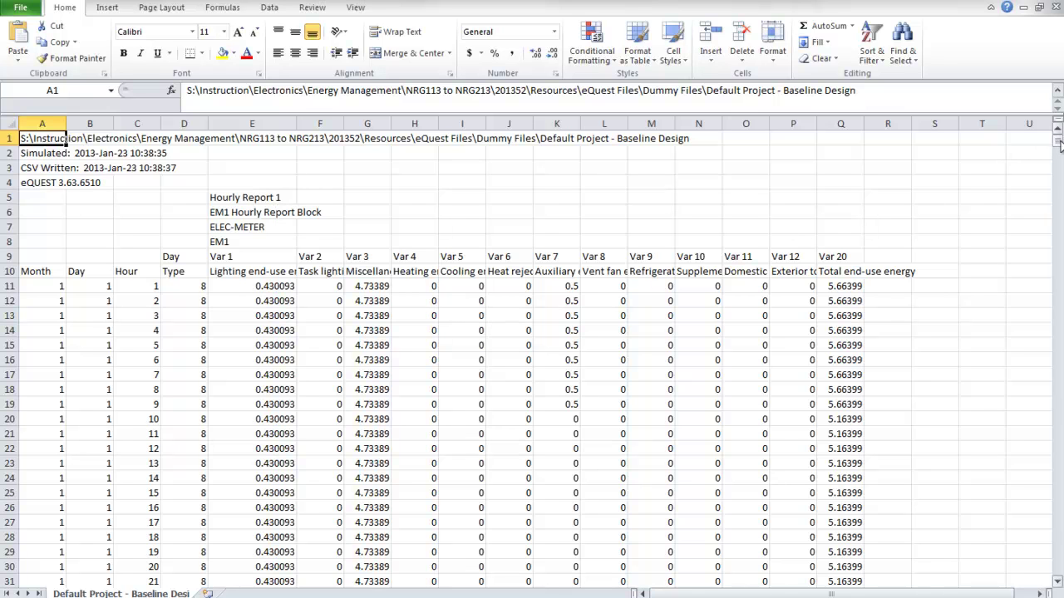
left_click_drag(1060, 143, 1058, 579)
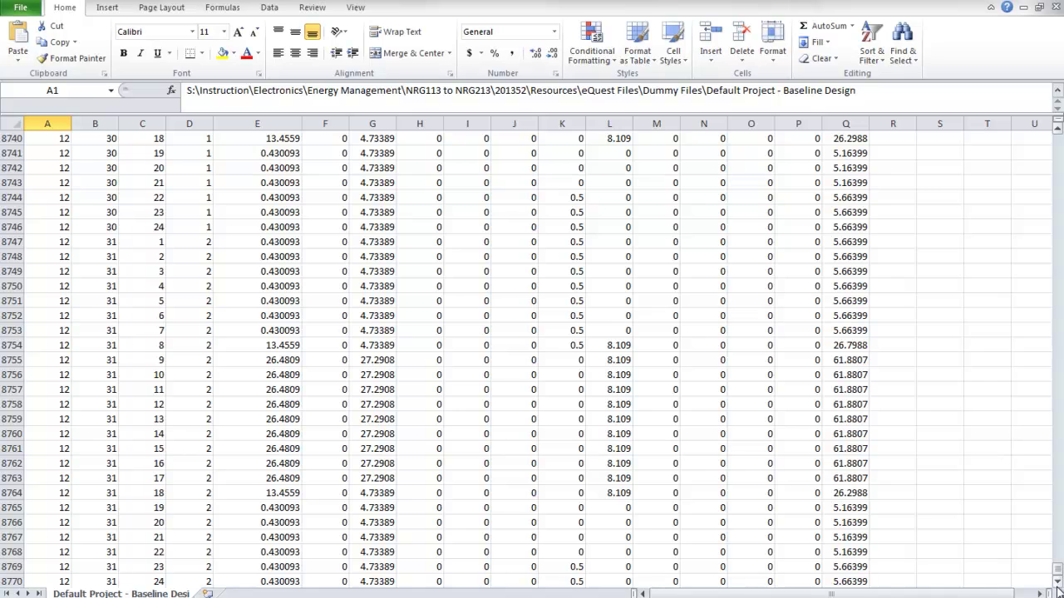
left_click(1058, 584)
left_click(1058, 585)
left_click(1058, 584)
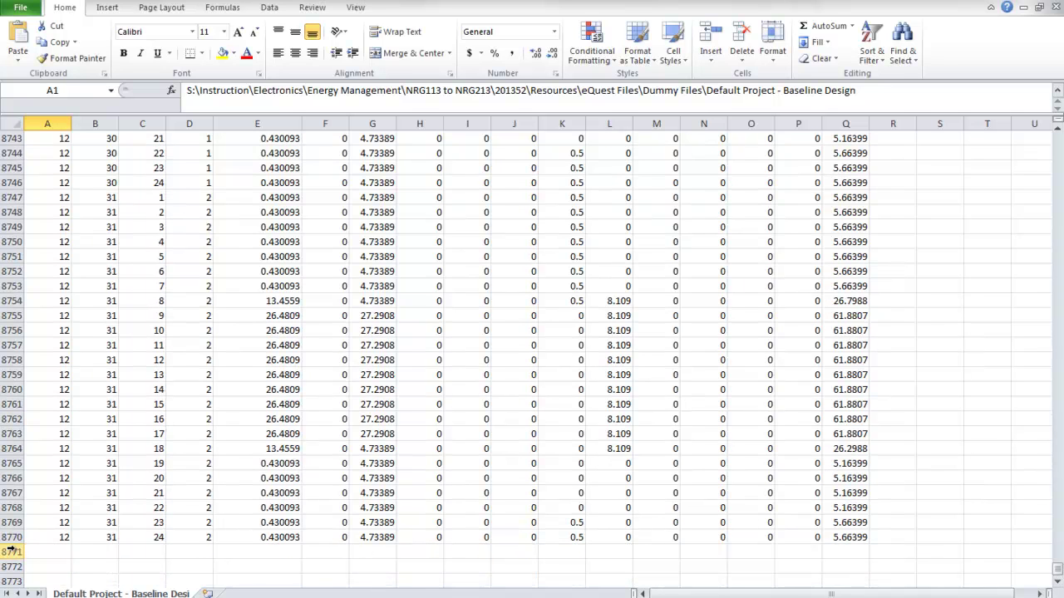